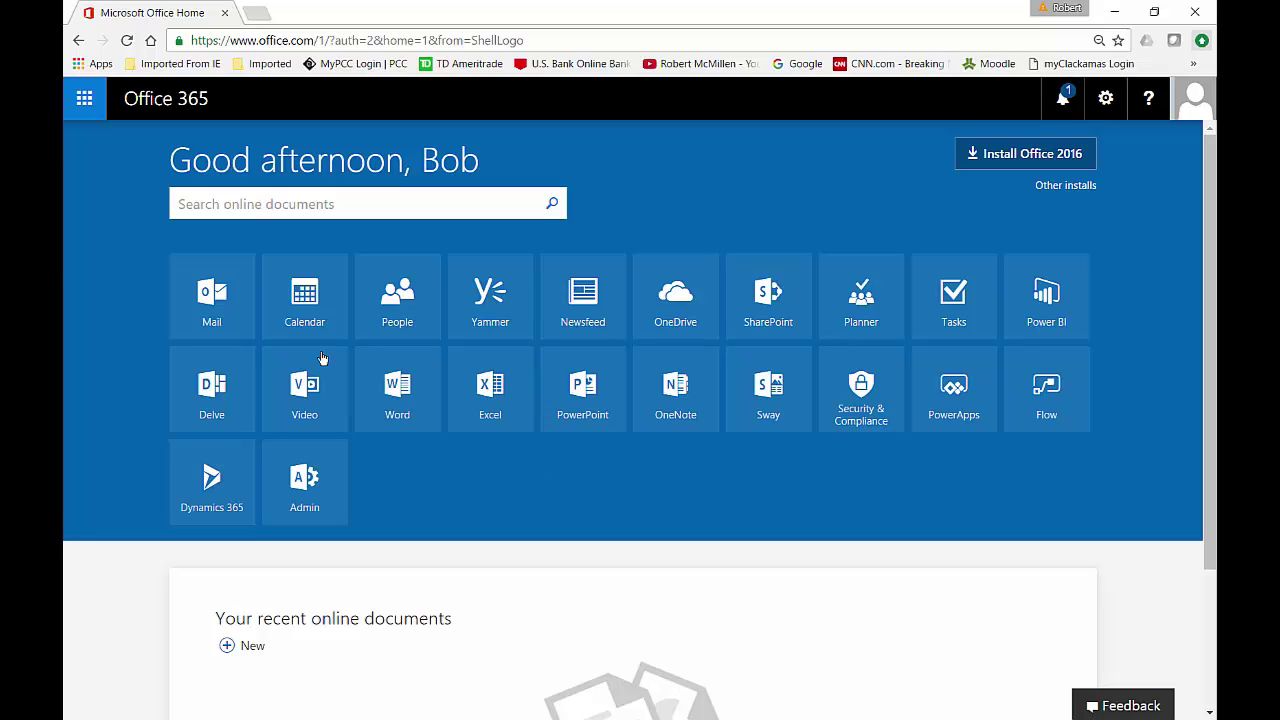
# - Go to the Admin center and open the Rooms & equipment page under Resources
pyautogui.click(88, 100)
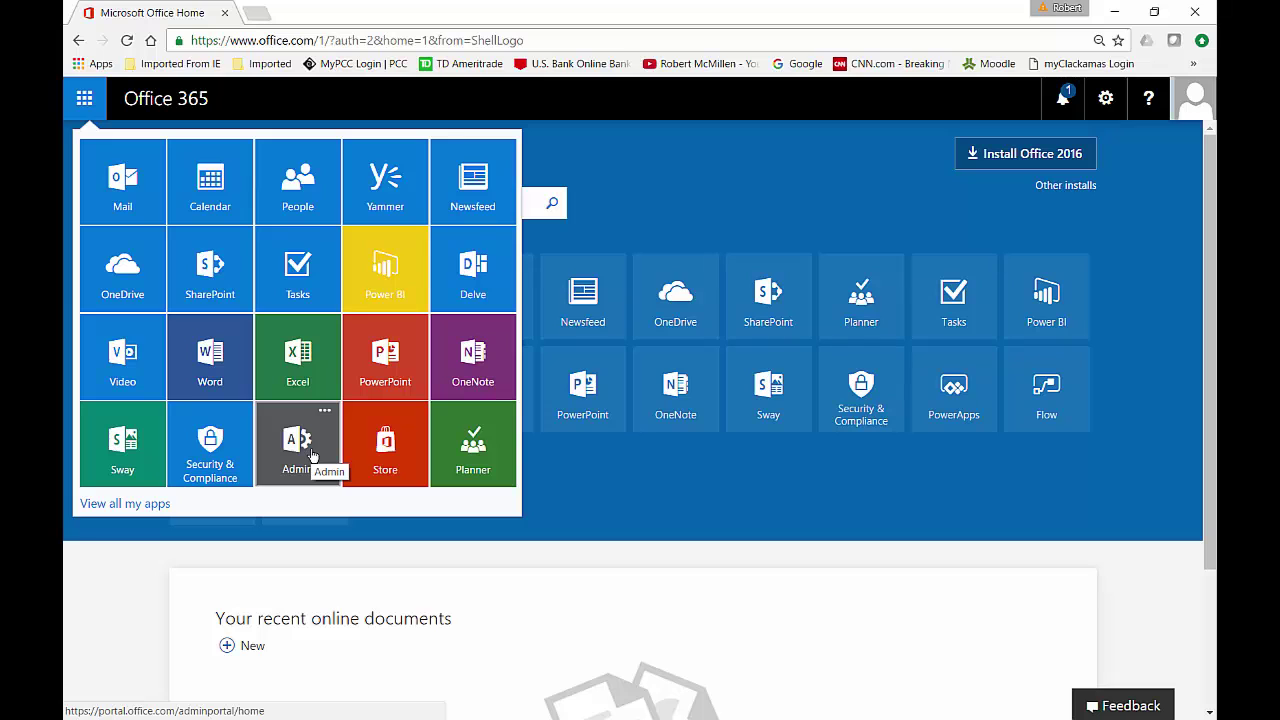
pyautogui.click(313, 455)
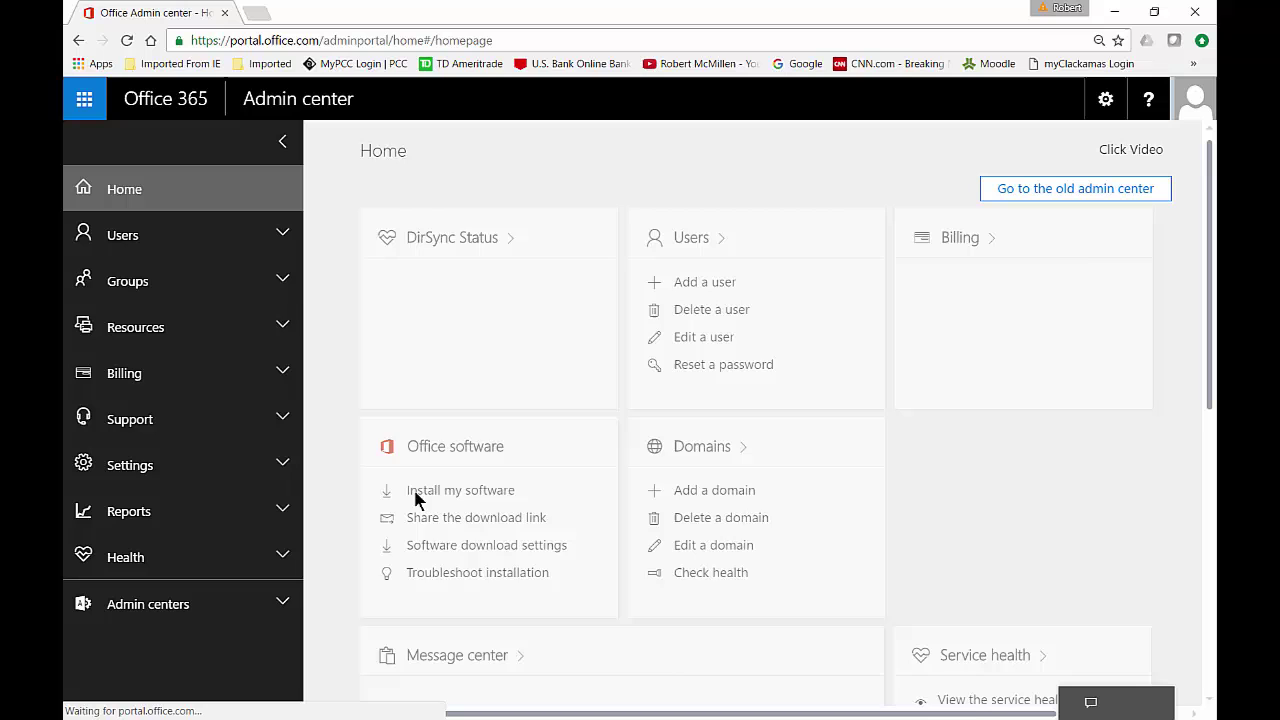
pyautogui.click(182, 330)
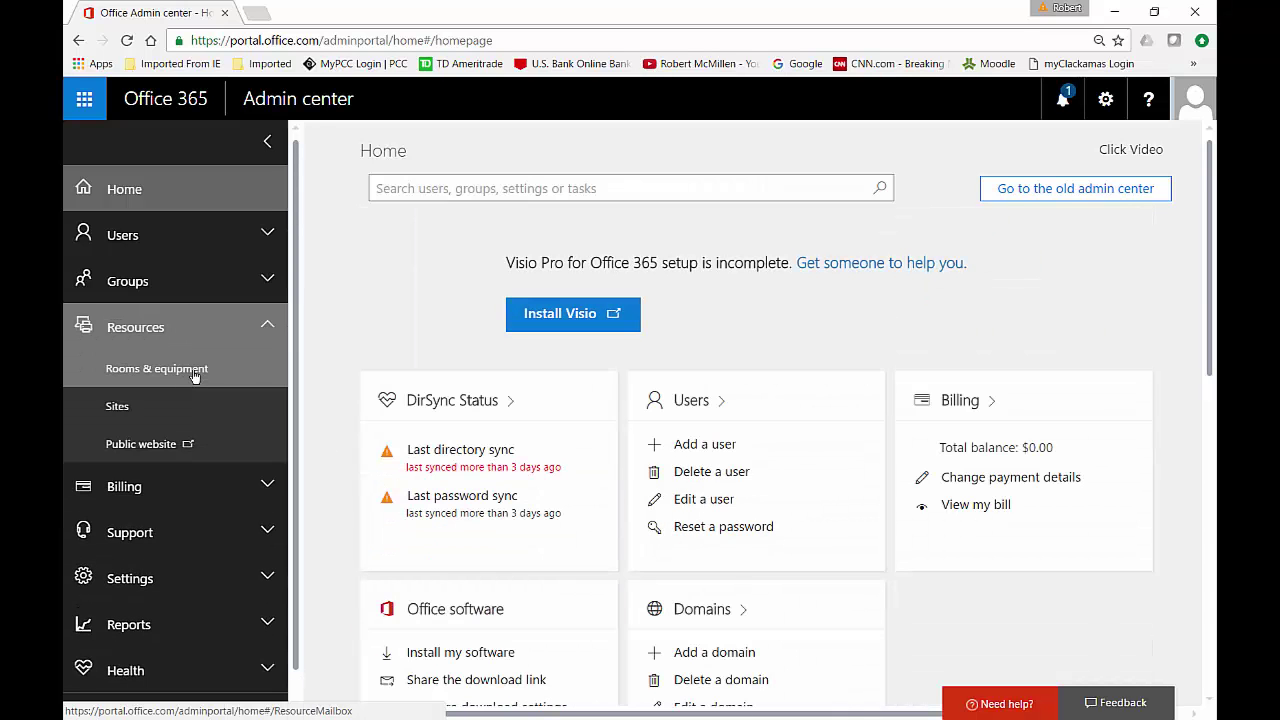
pyautogui.click(194, 370)
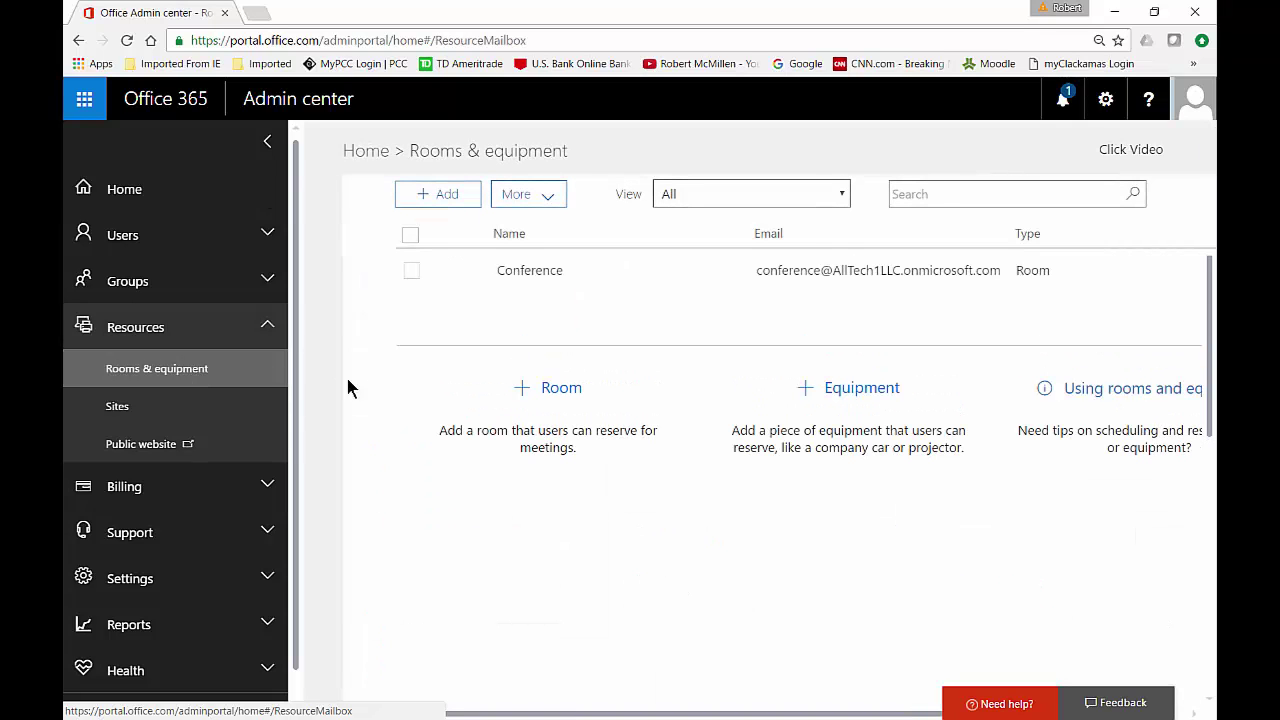
# - Start a new equipment resource named TV with the email alias tv
pyautogui.click(856, 390)
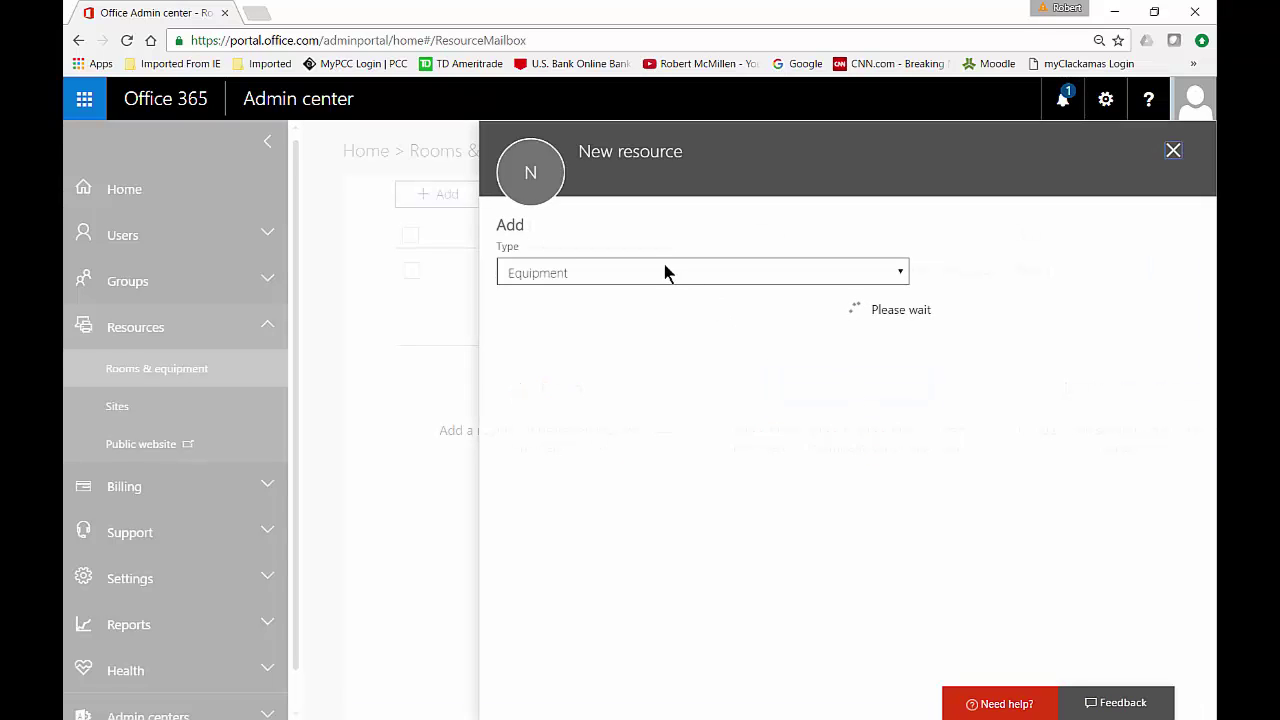
pyautogui.click(650, 273)
pyautogui.click(648, 273)
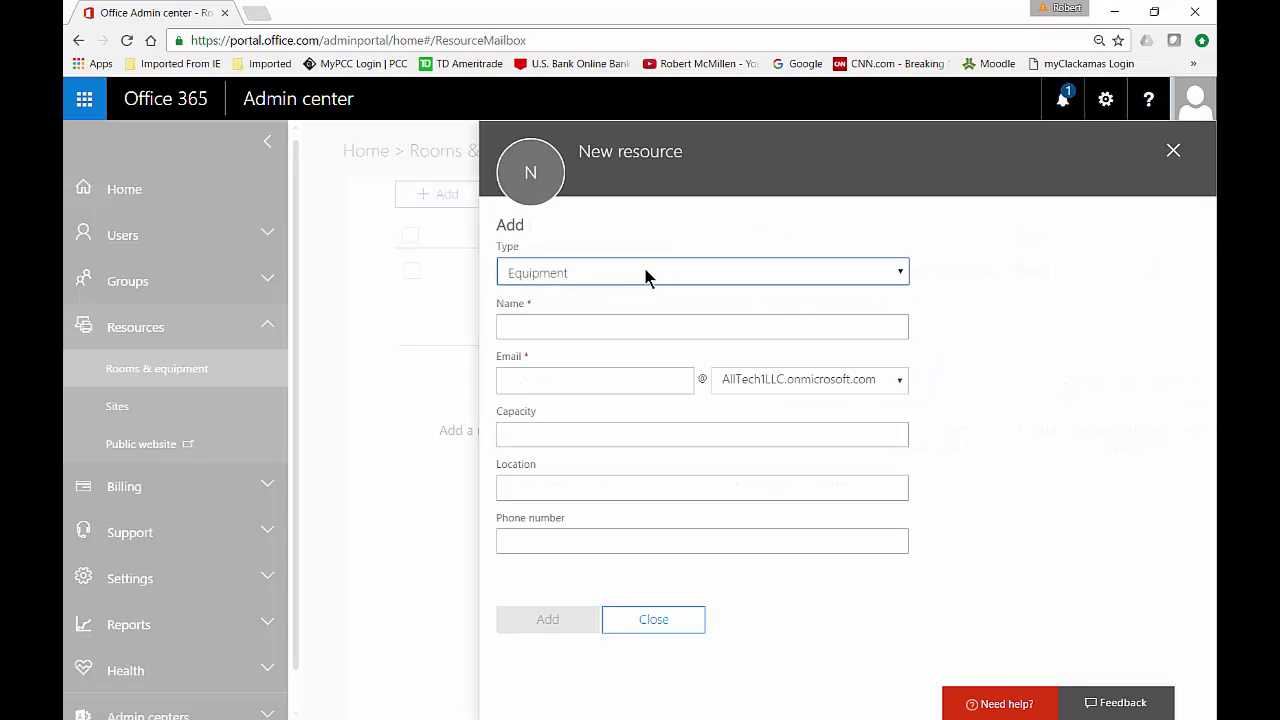
pyautogui.click(607, 318)
pyautogui.write('TV')
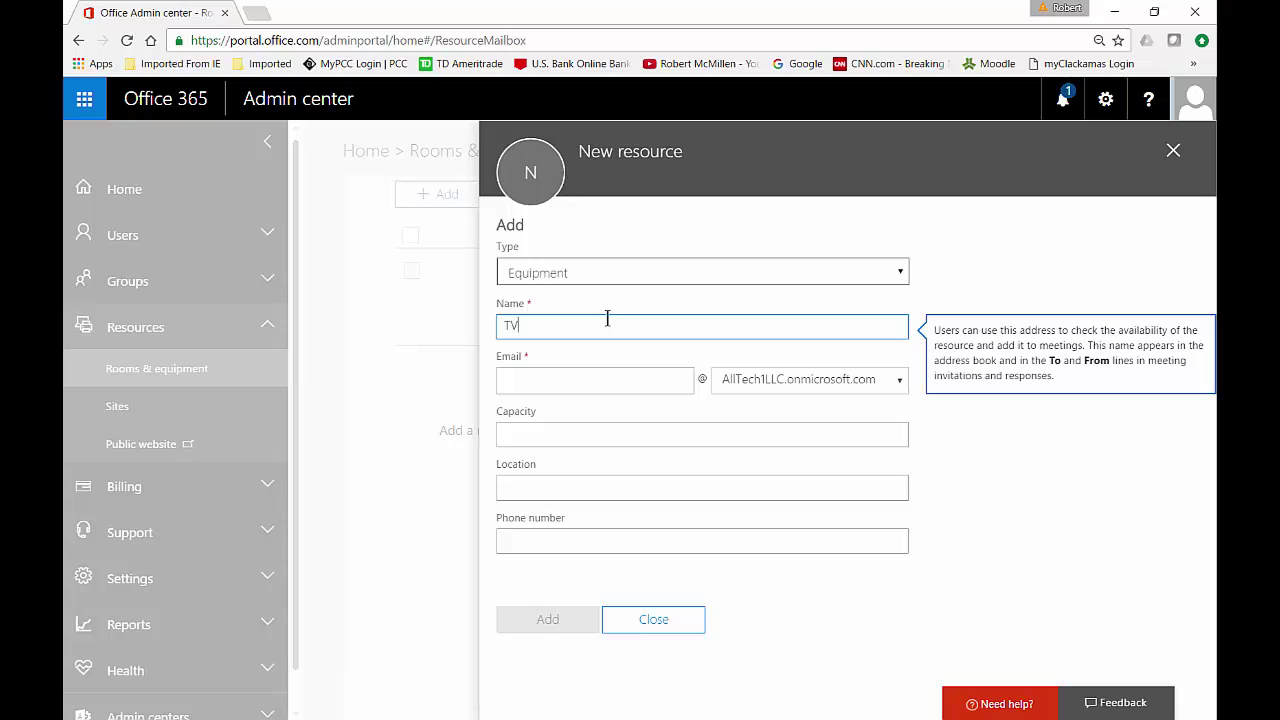
pyautogui.click(582, 380)
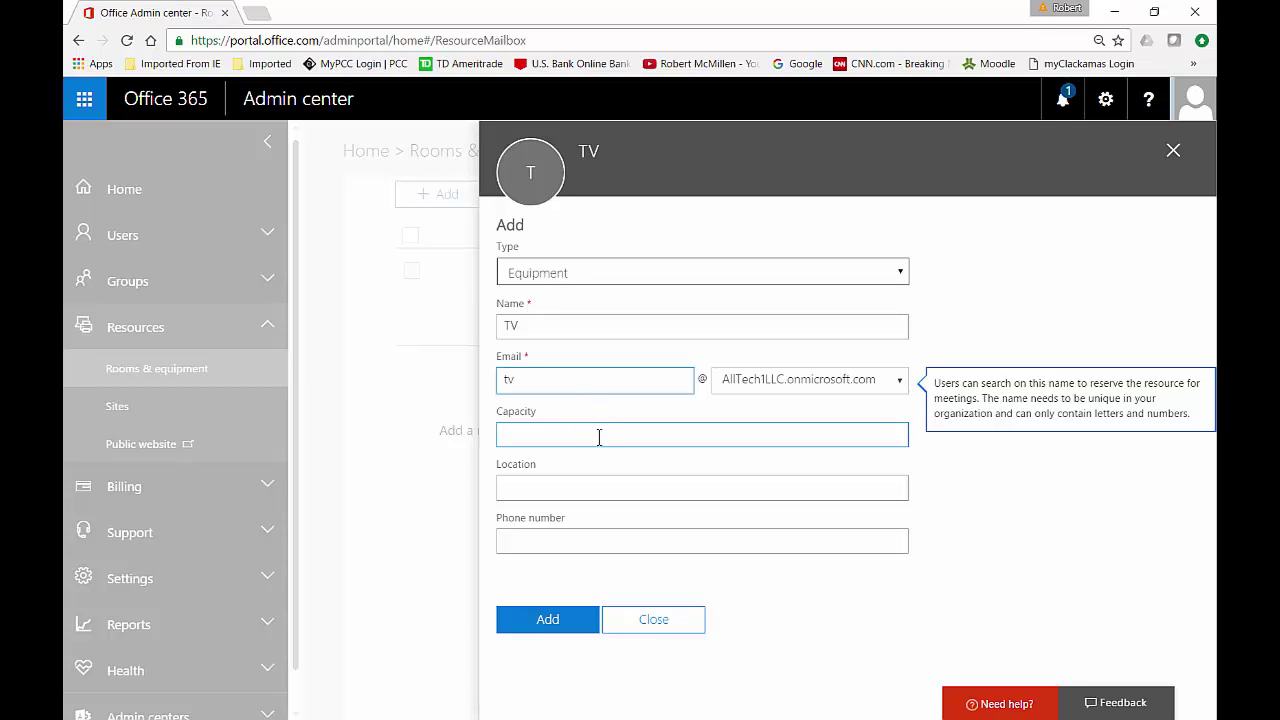
# - Set the resource's capacity to 1 and location to Closet, leave the phone number blank, and add it
pyautogui.click(608, 431)
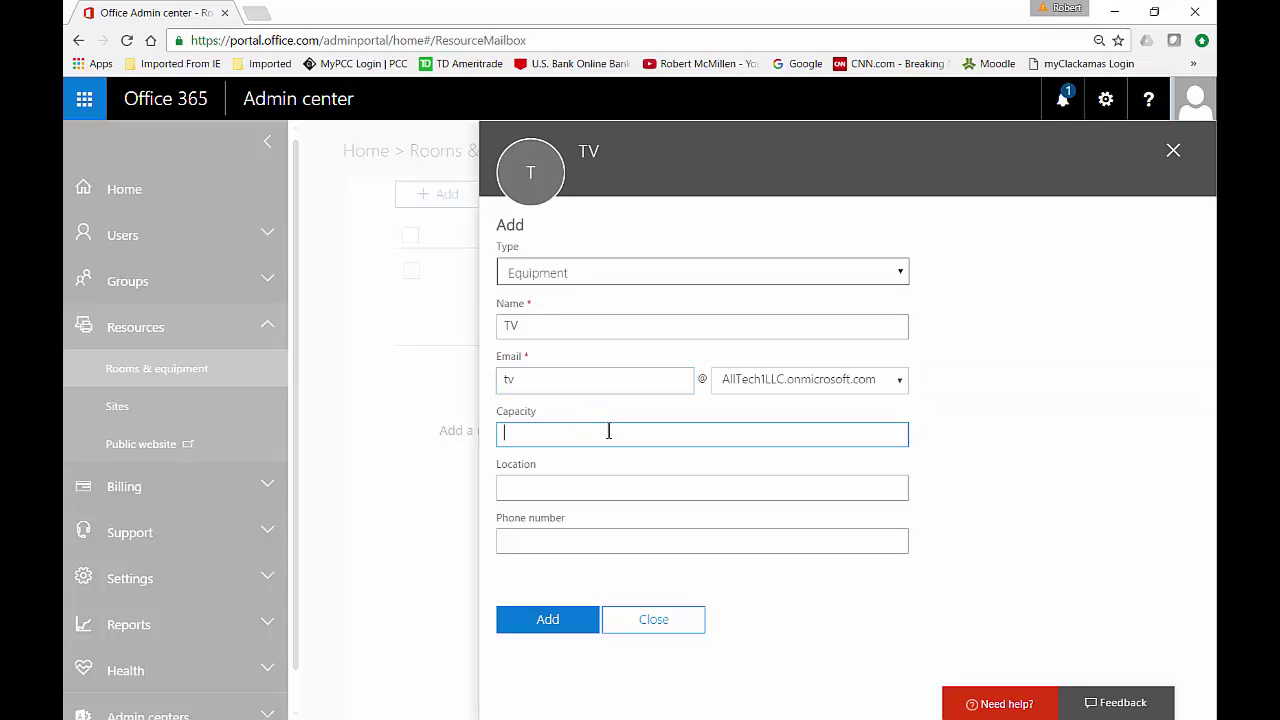
pyautogui.write('1')
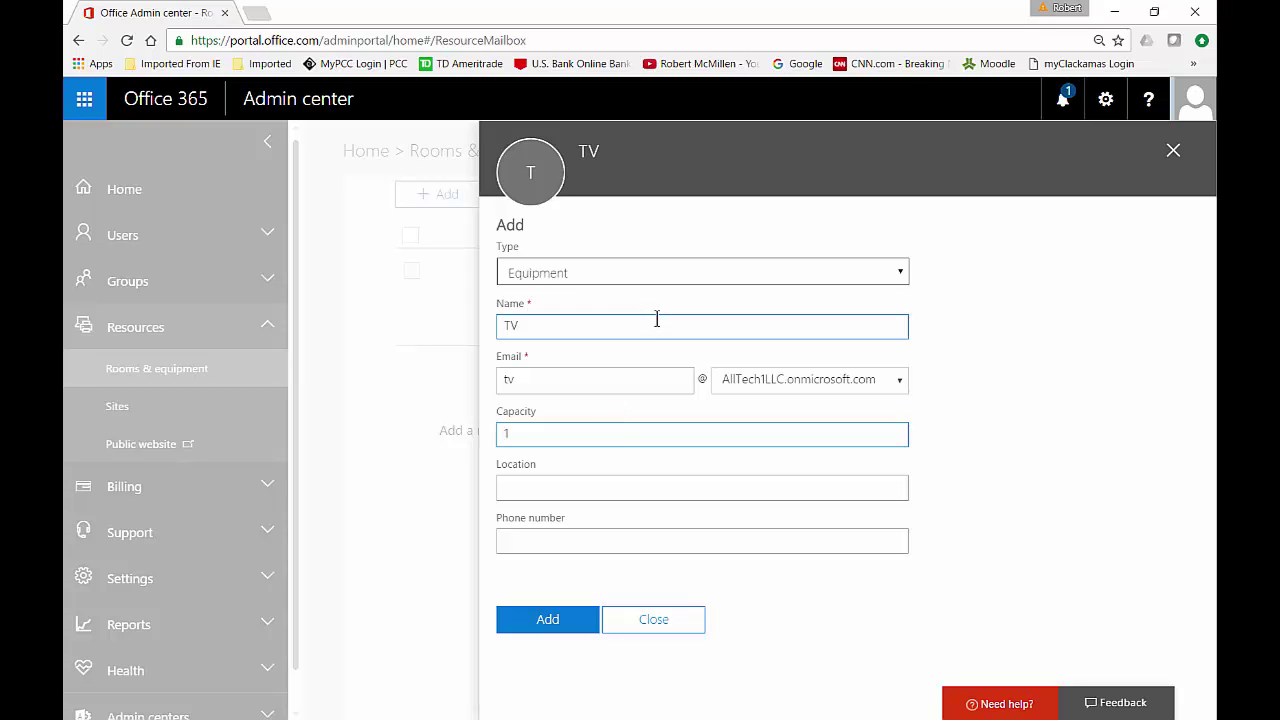
pyautogui.click(618, 489)
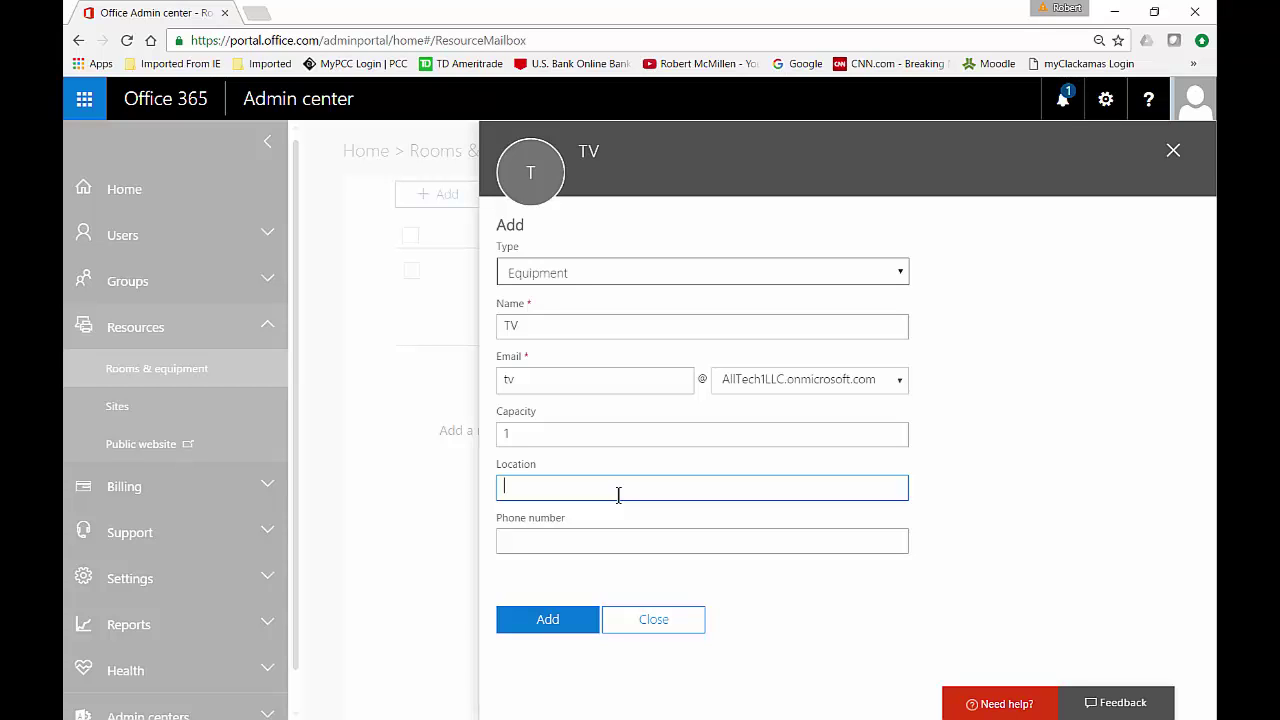
pyautogui.write('Closet')
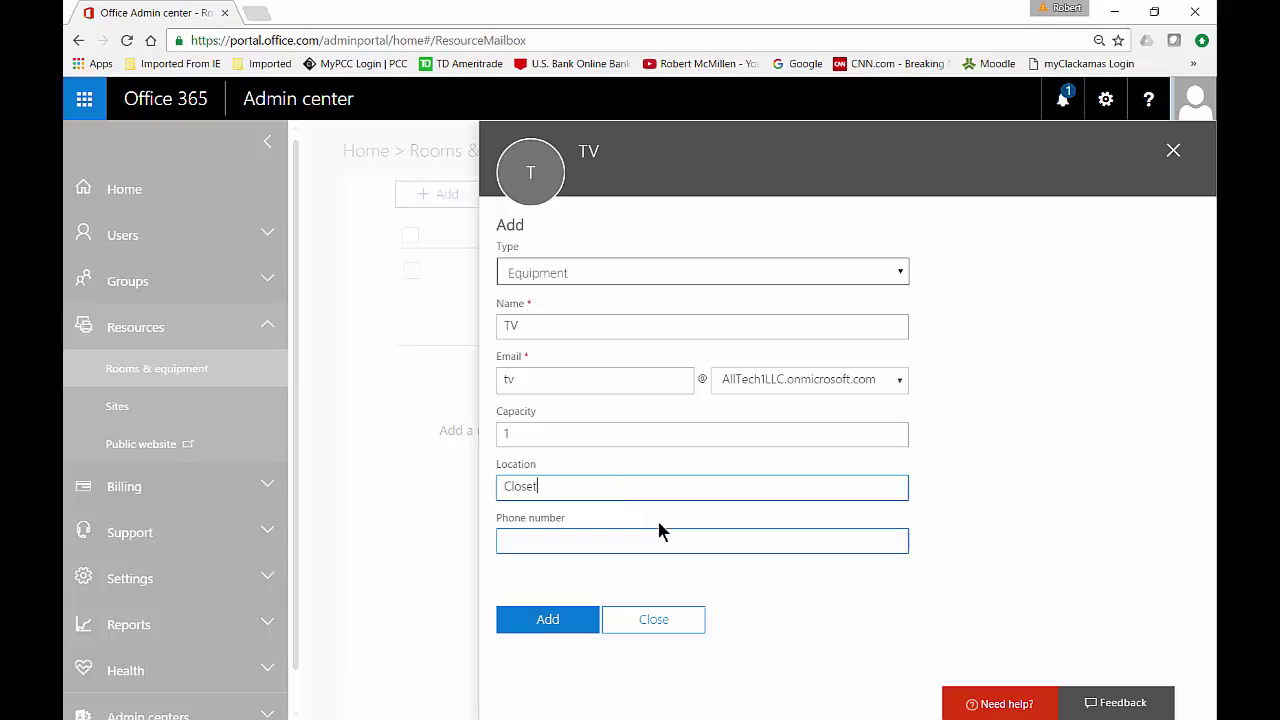
pyautogui.click(710, 542)
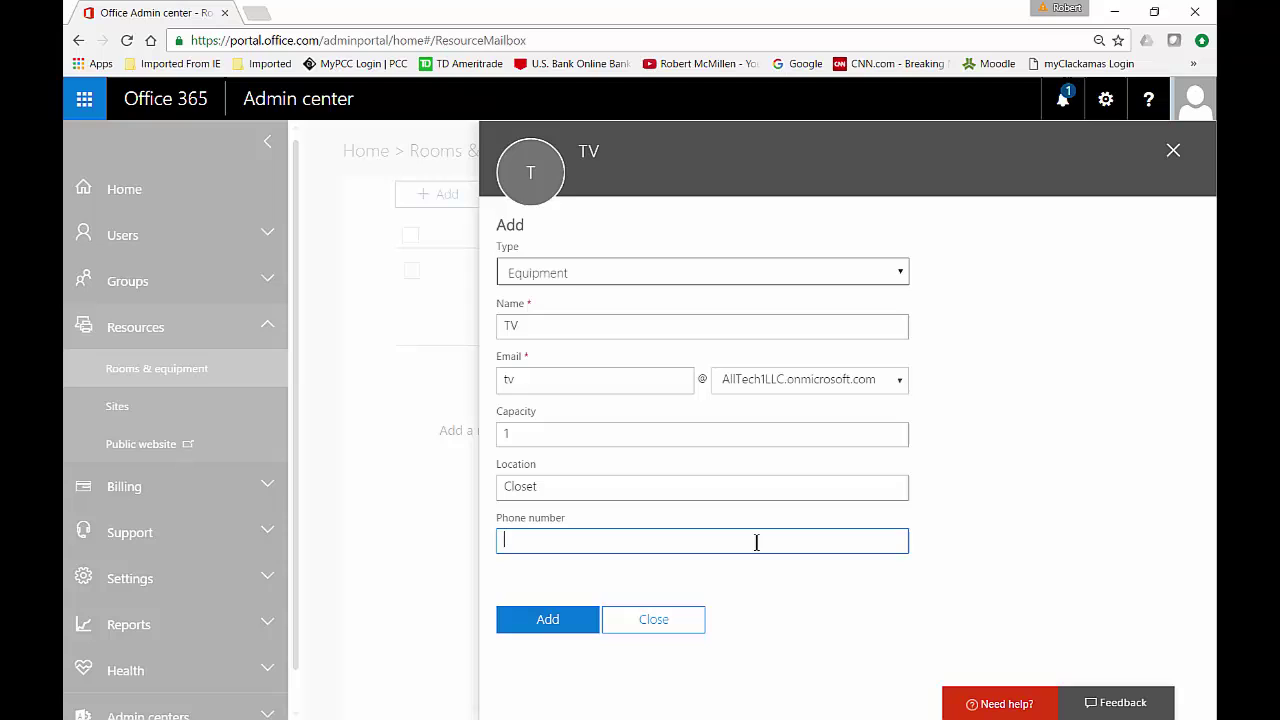
pyautogui.click(550, 620)
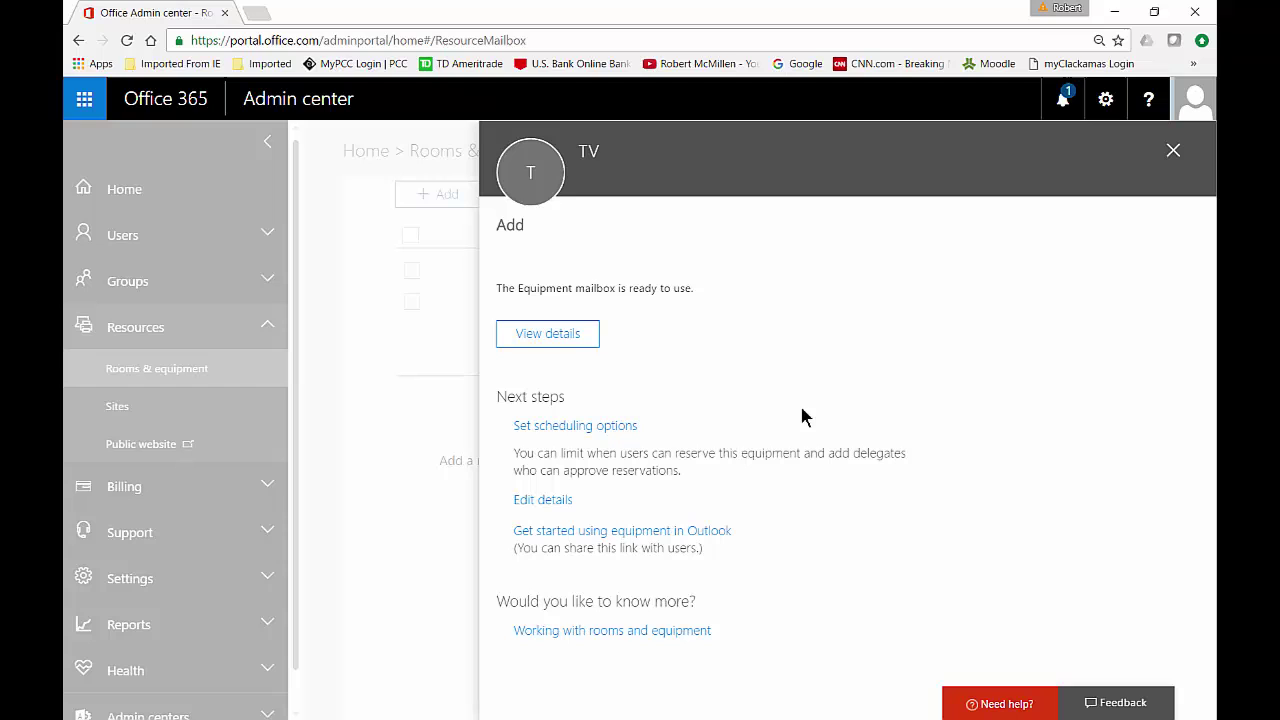
# - Edit the new equipment's details, changing the name to TV1 and the email alias to tv1, and save
pyautogui.click(575, 340)
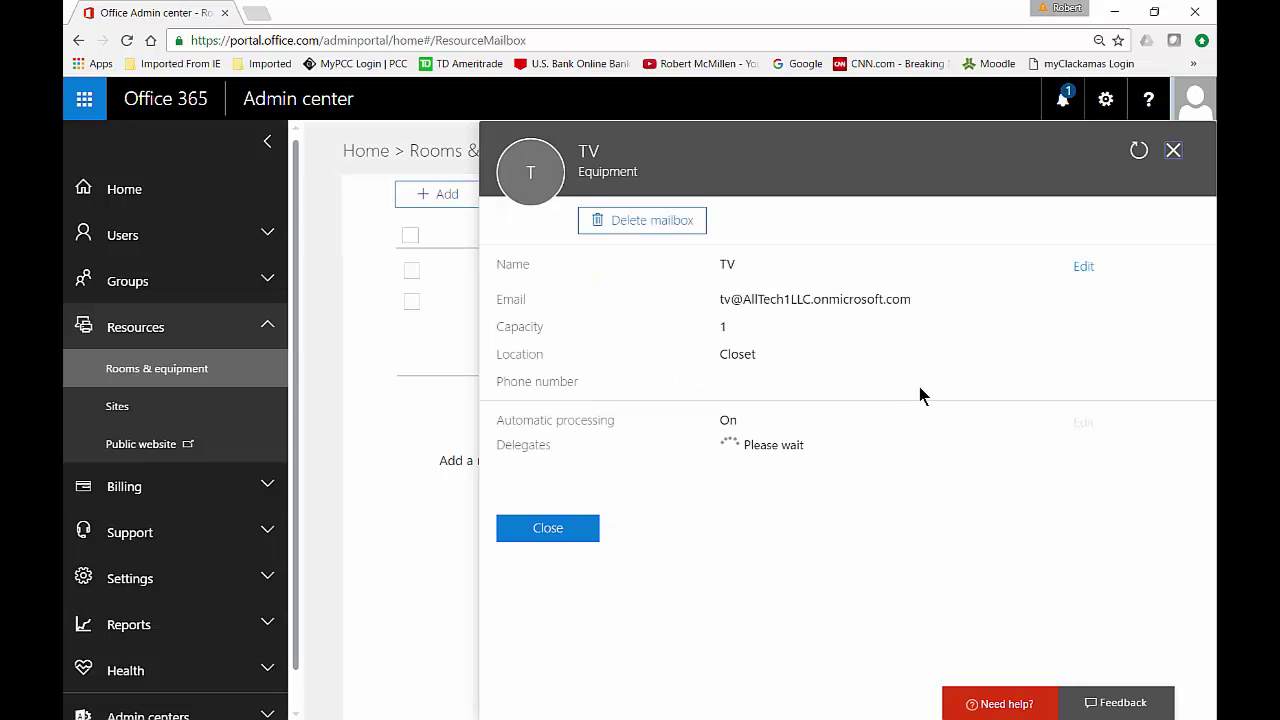
pyautogui.click(1089, 268)
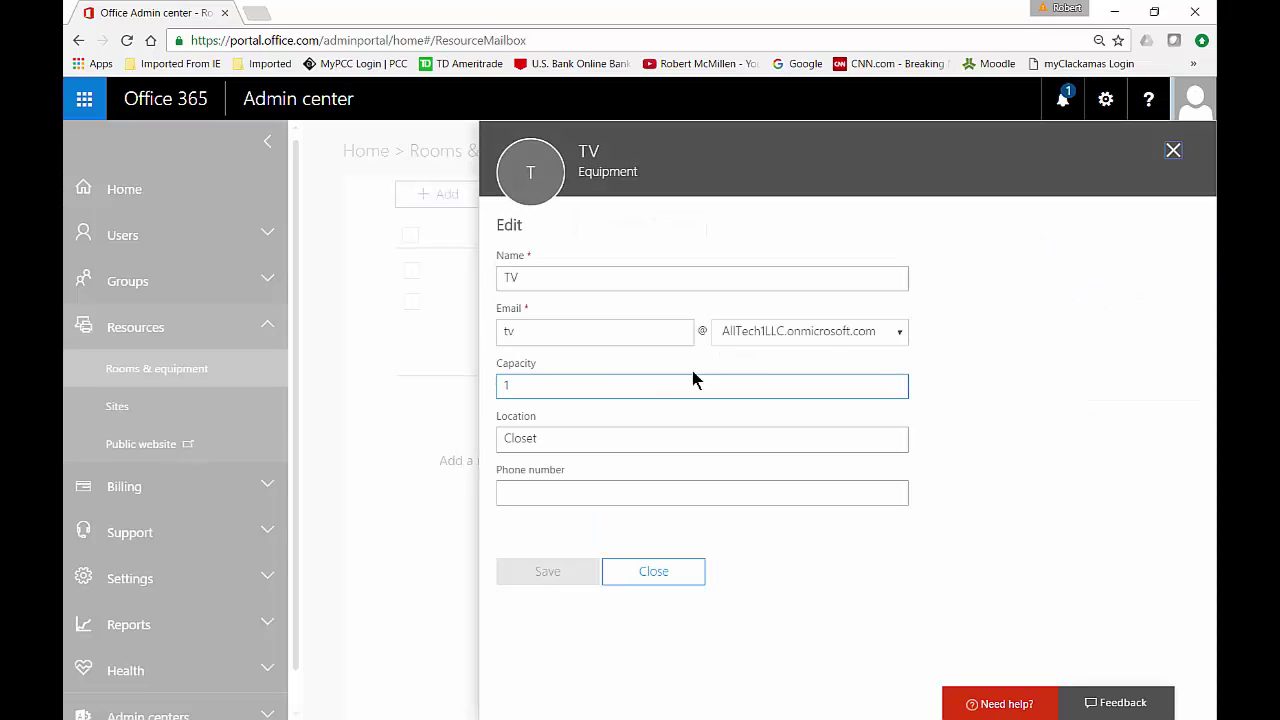
pyautogui.click(575, 279)
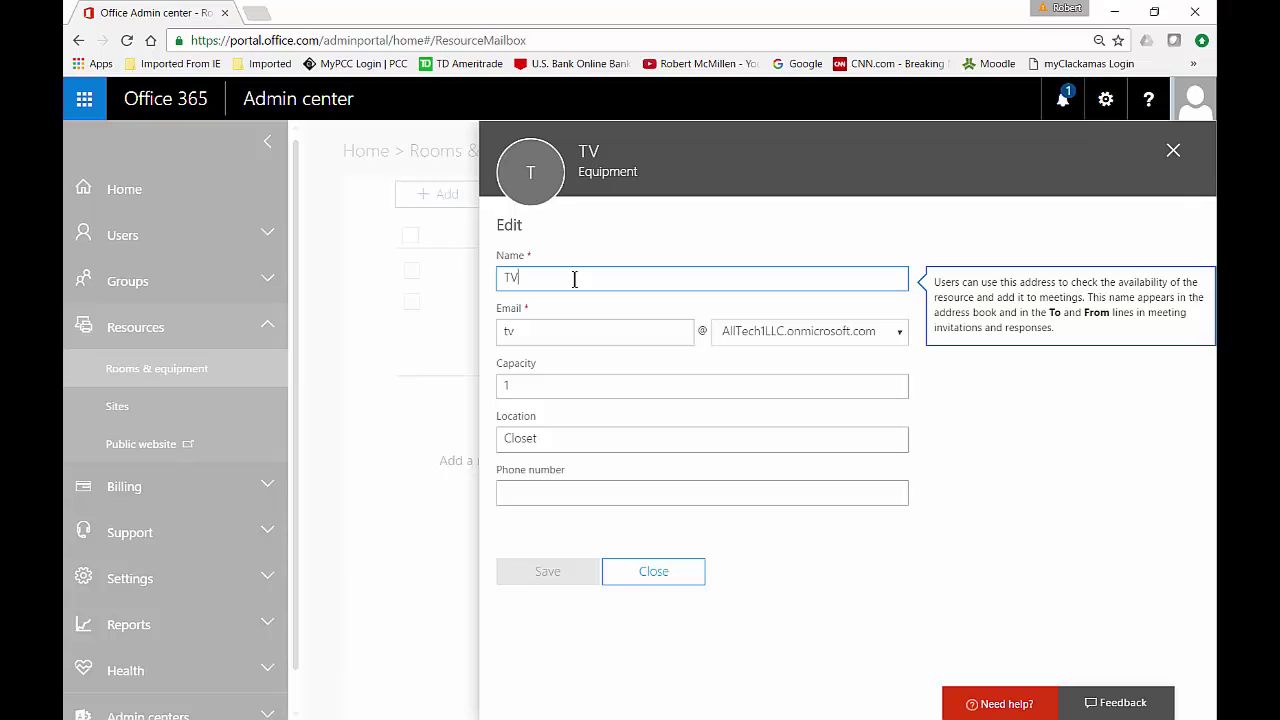
pyautogui.write('1')
pyautogui.click(579, 331)
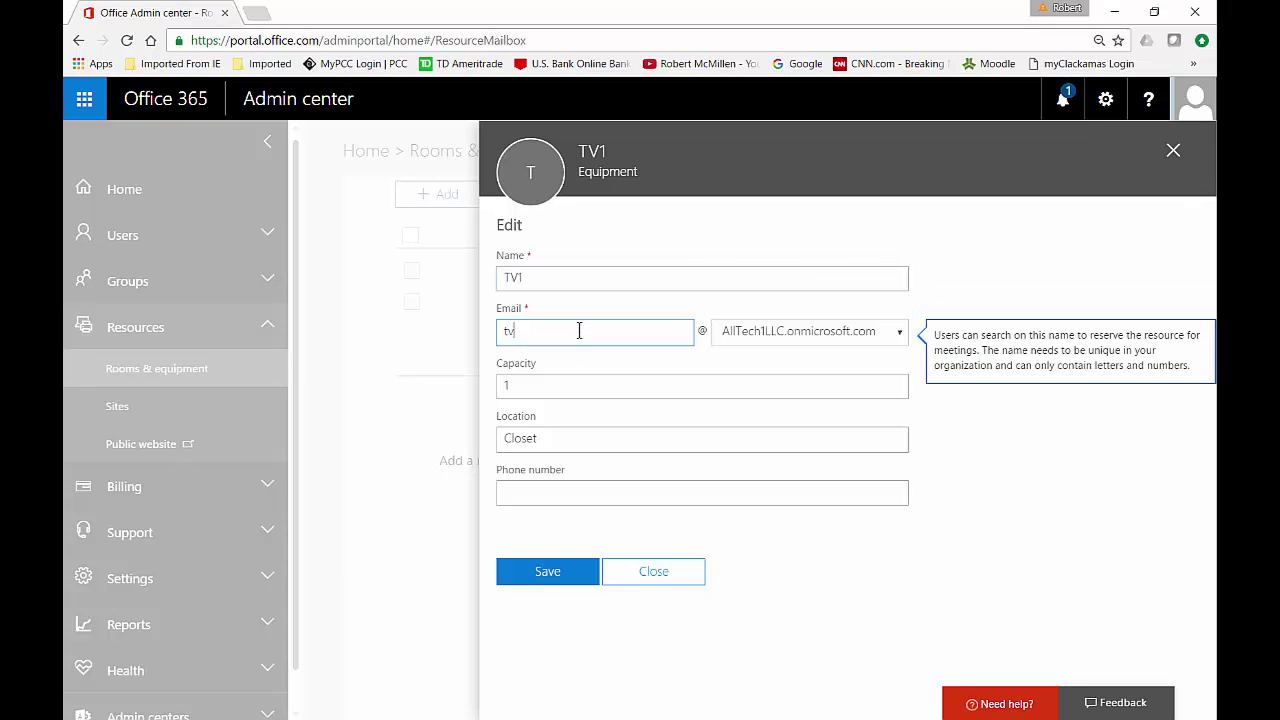
pyautogui.write('1')
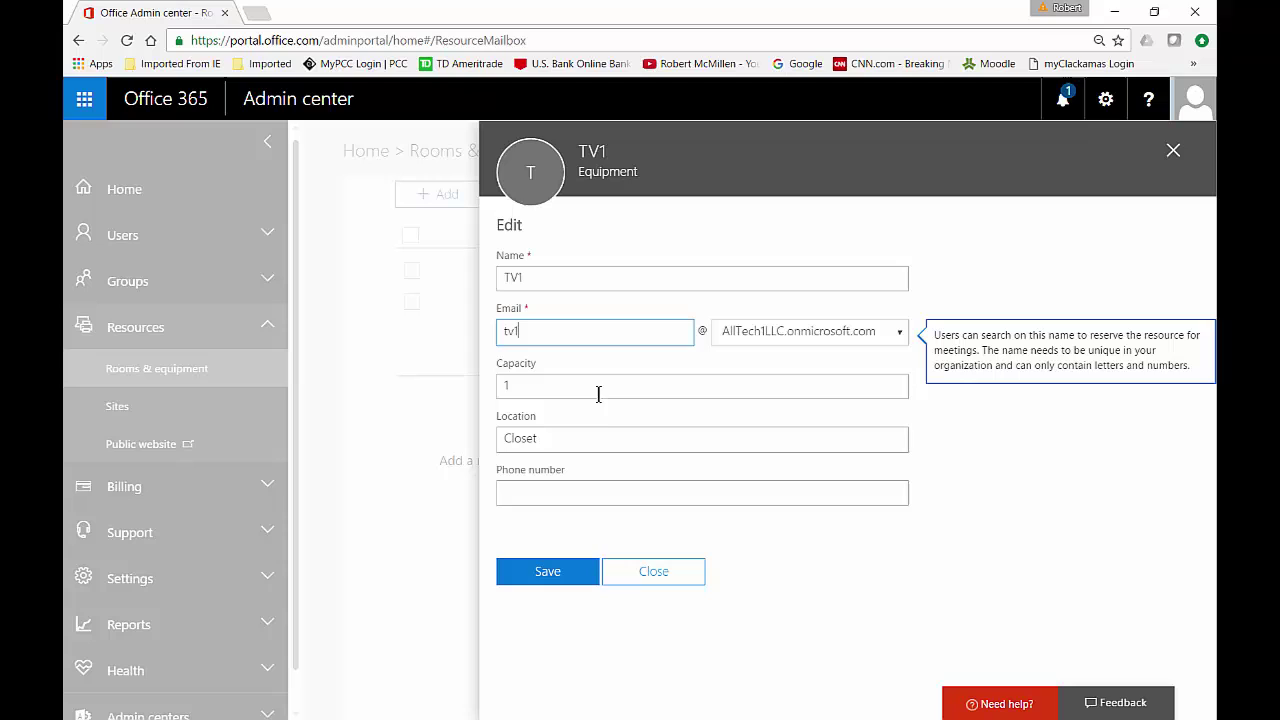
pyautogui.click(616, 439)
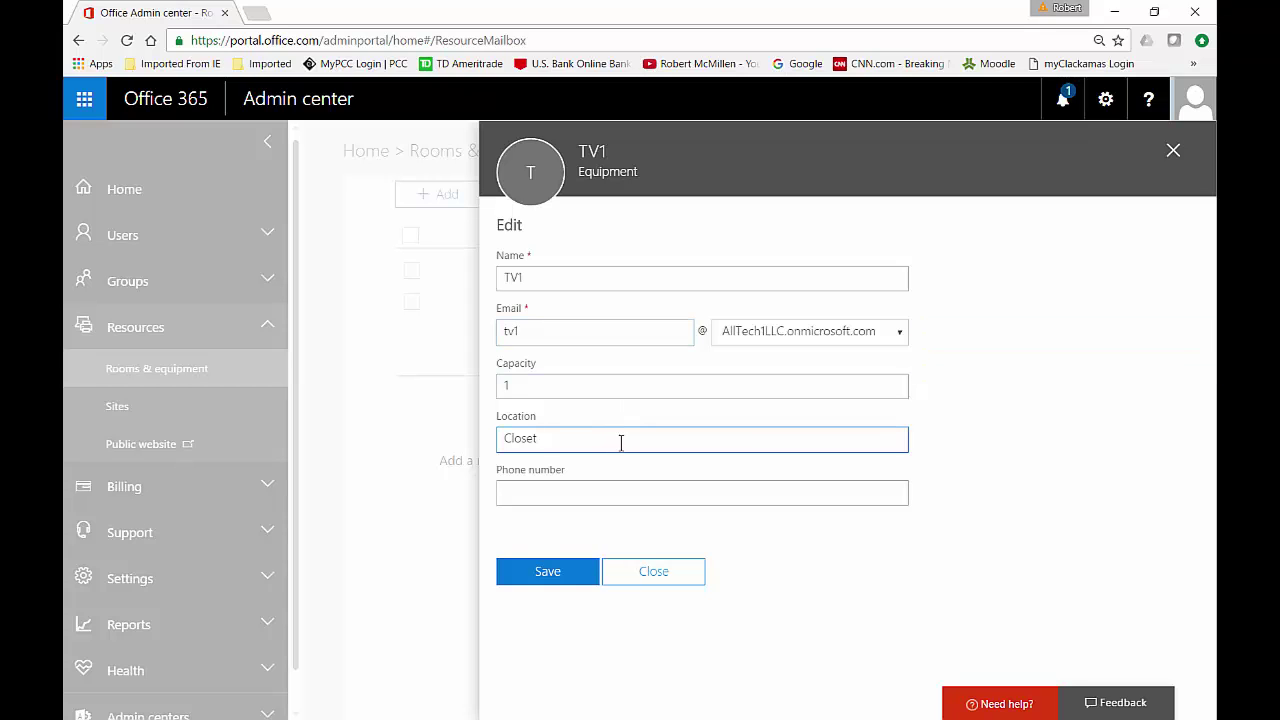
pyautogui.click(547, 572)
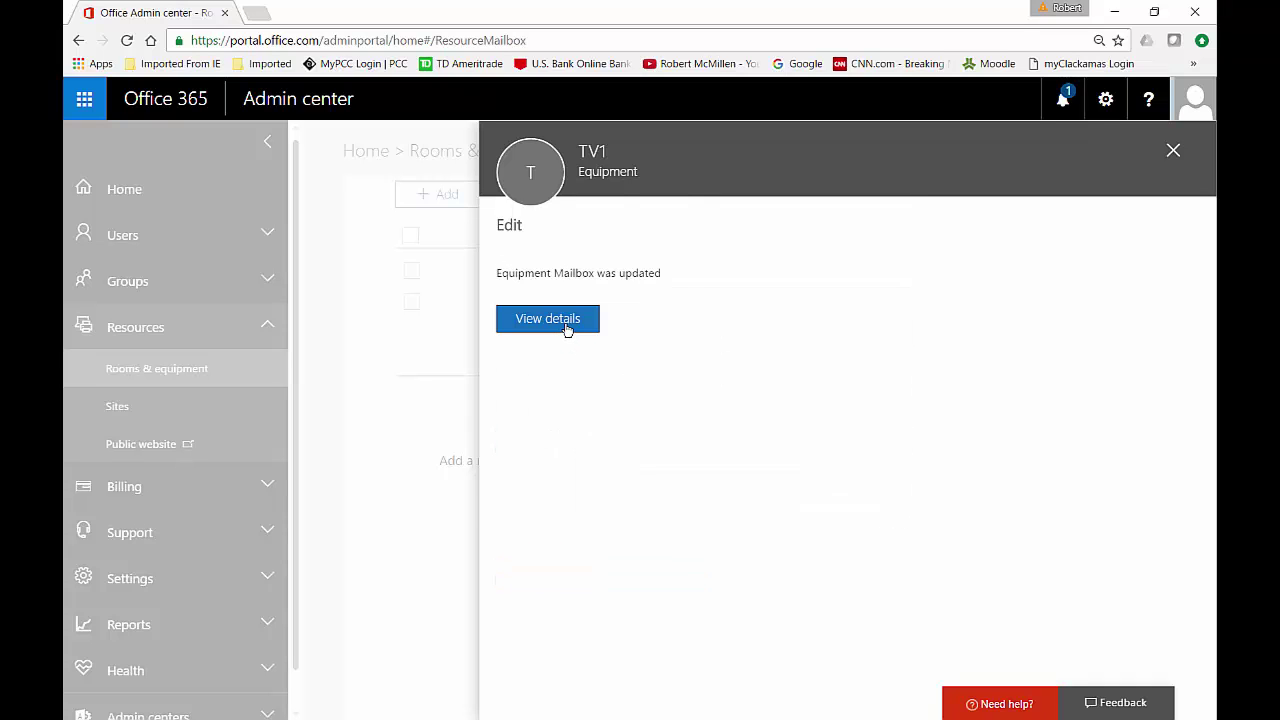
# - Open the equipment's scheduling options for editing and set the booking window to 365 days
pyautogui.click(566, 332)
pyautogui.click(1068, 421)
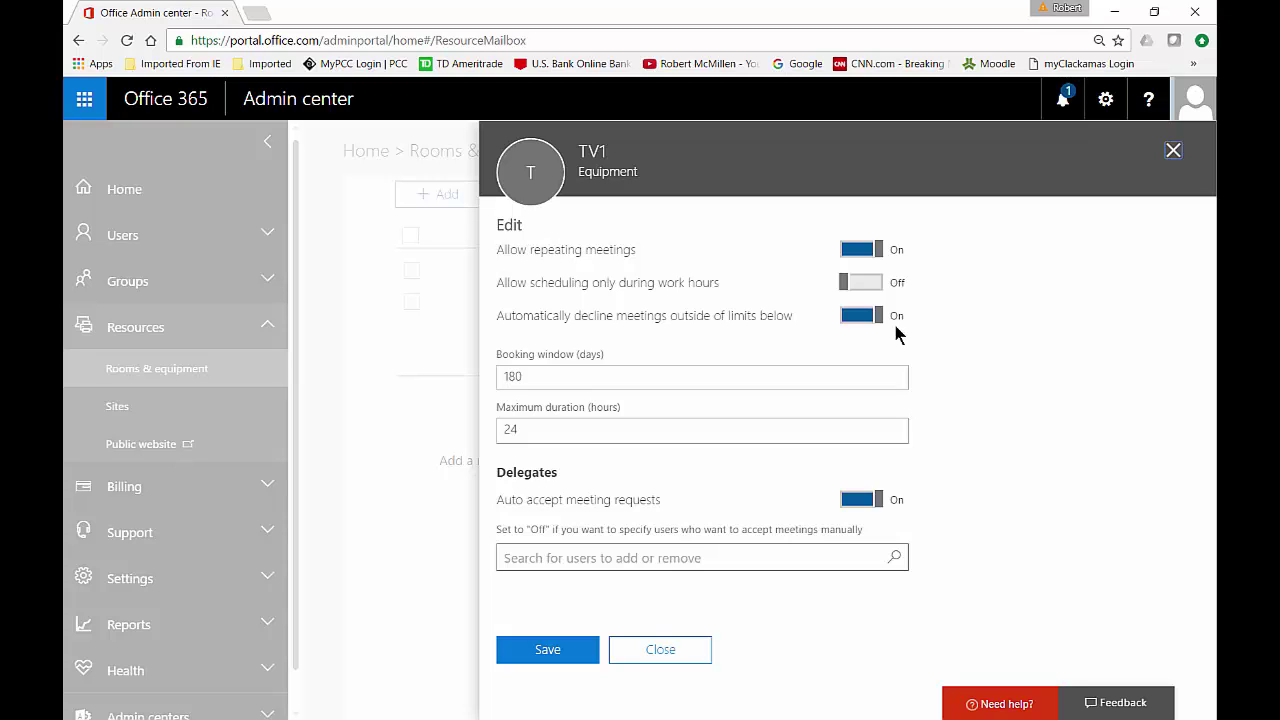
pyautogui.click(660, 372)
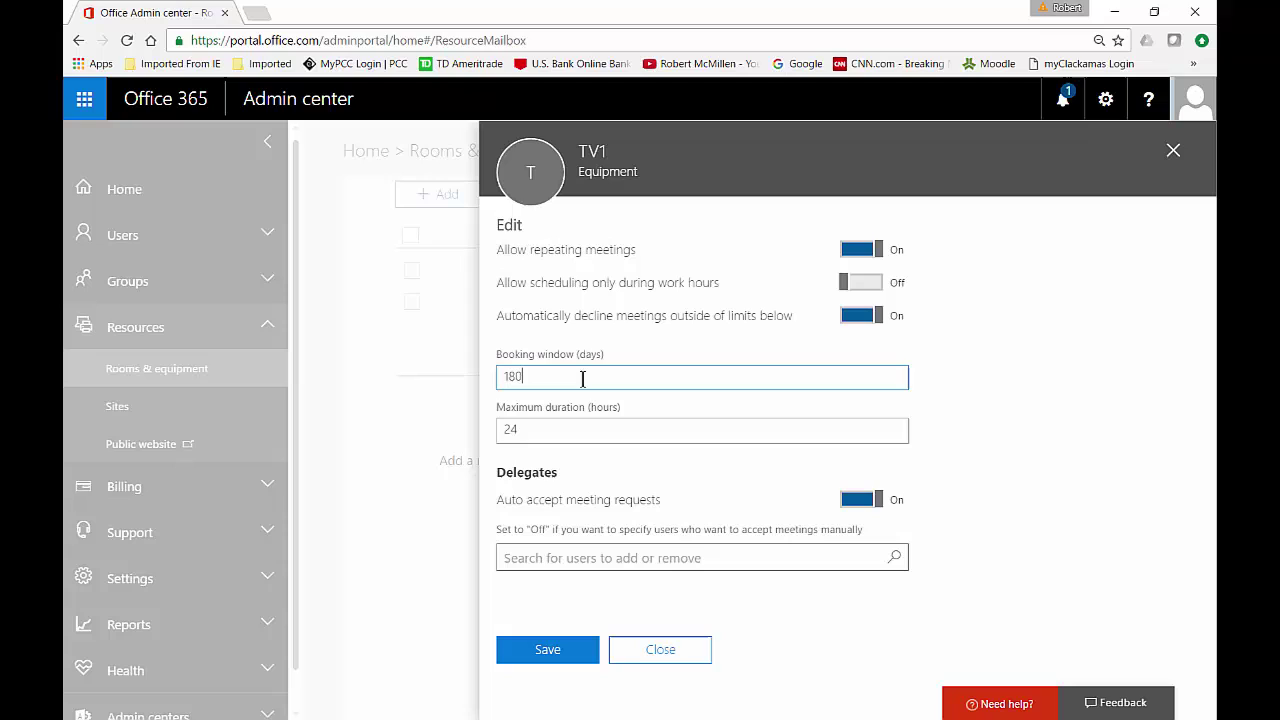
pyautogui.moveTo(582, 378); pyautogui.dragTo(462, 385)
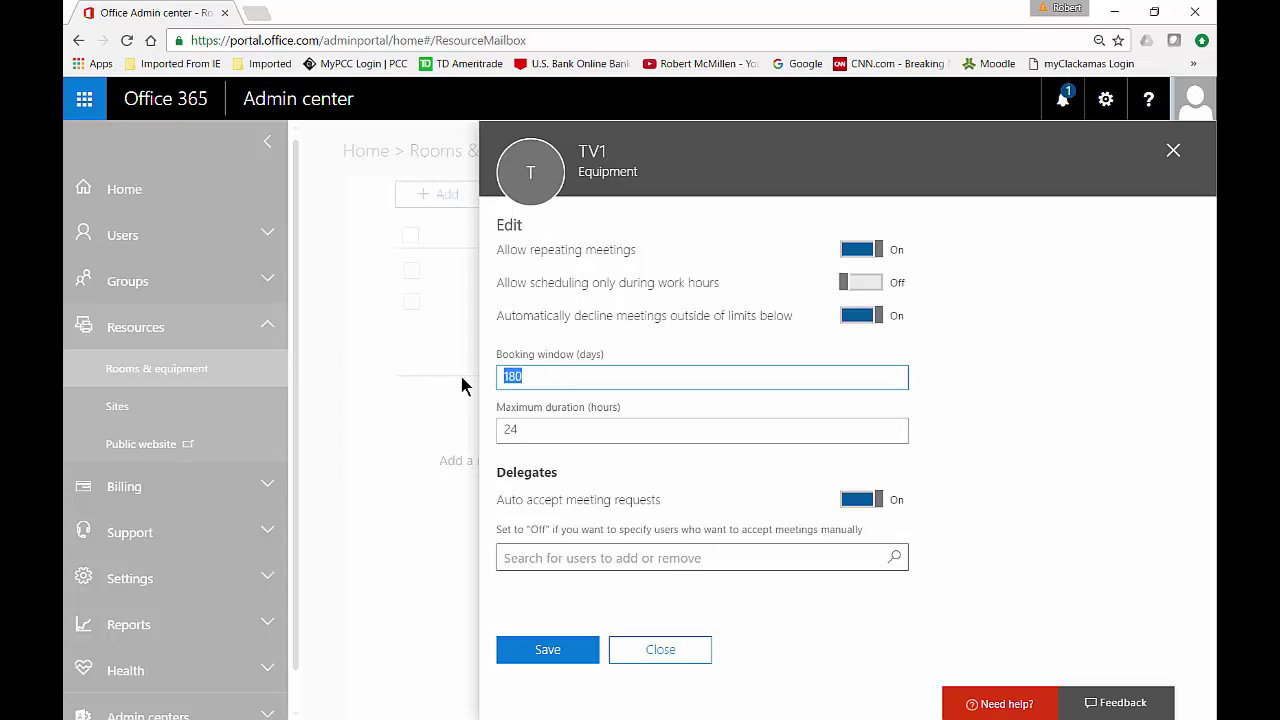
pyautogui.write('365')
pyautogui.click(516, 428)
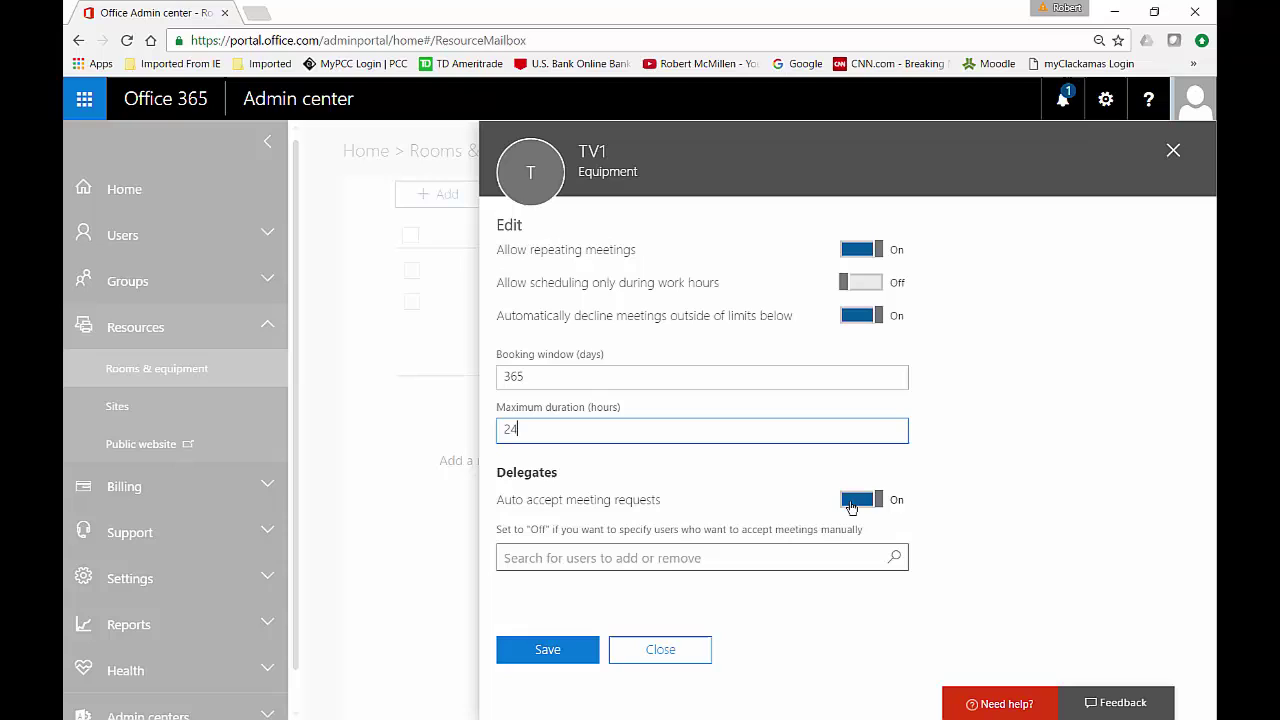
# - Turn off auto accept for meeting requests, add a user as delegate, save the options, and reopen the equipment's details
pyautogui.click(851, 500)
pyautogui.click(710, 555)
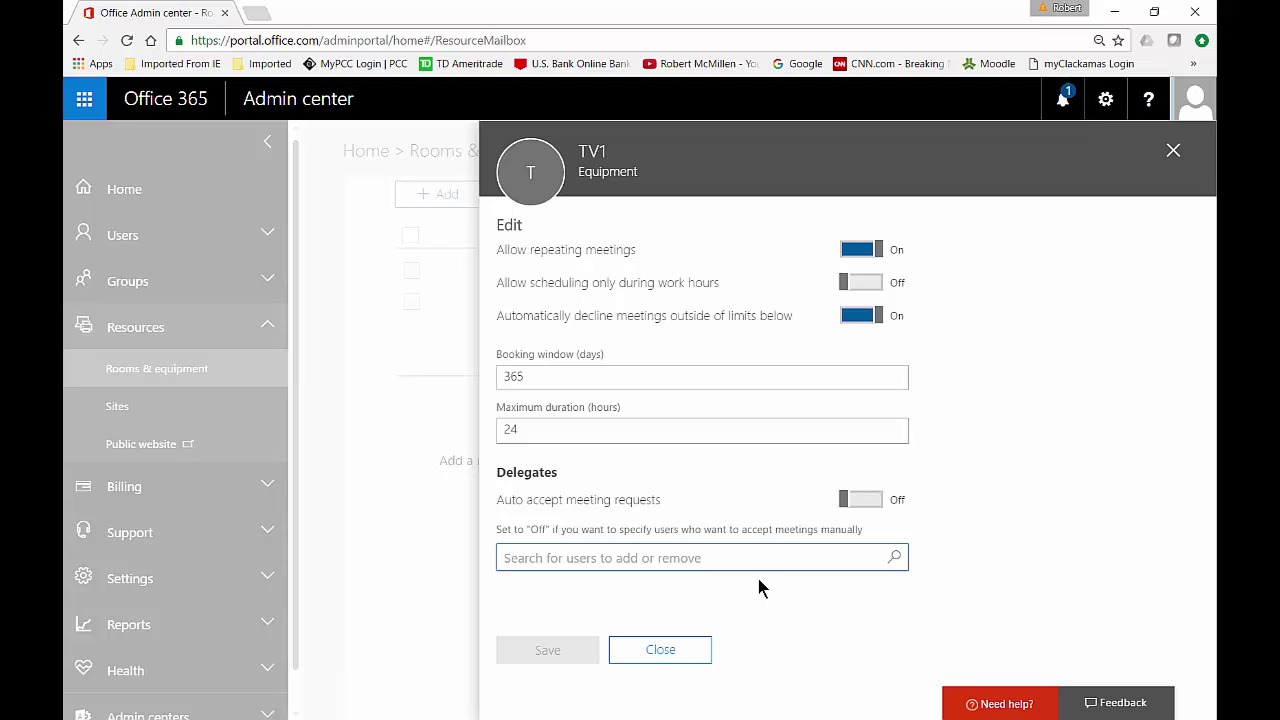
pyautogui.write('bob')
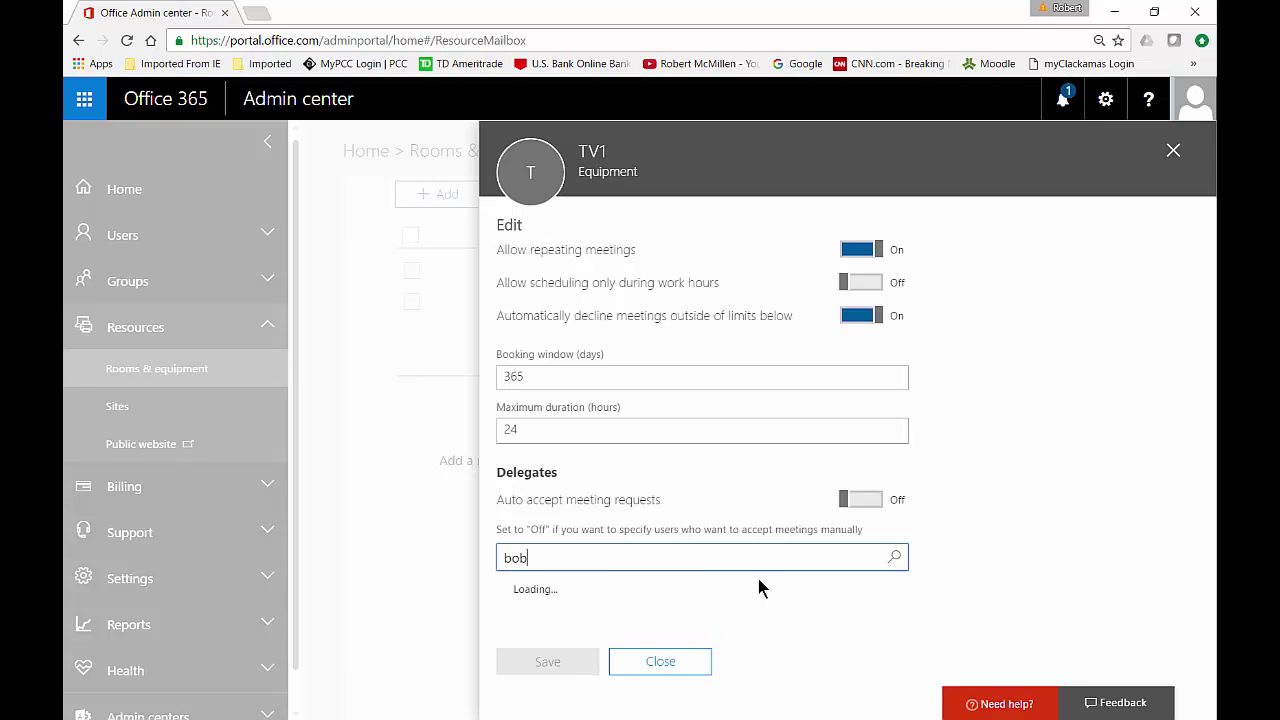
pyautogui.click(716, 597)
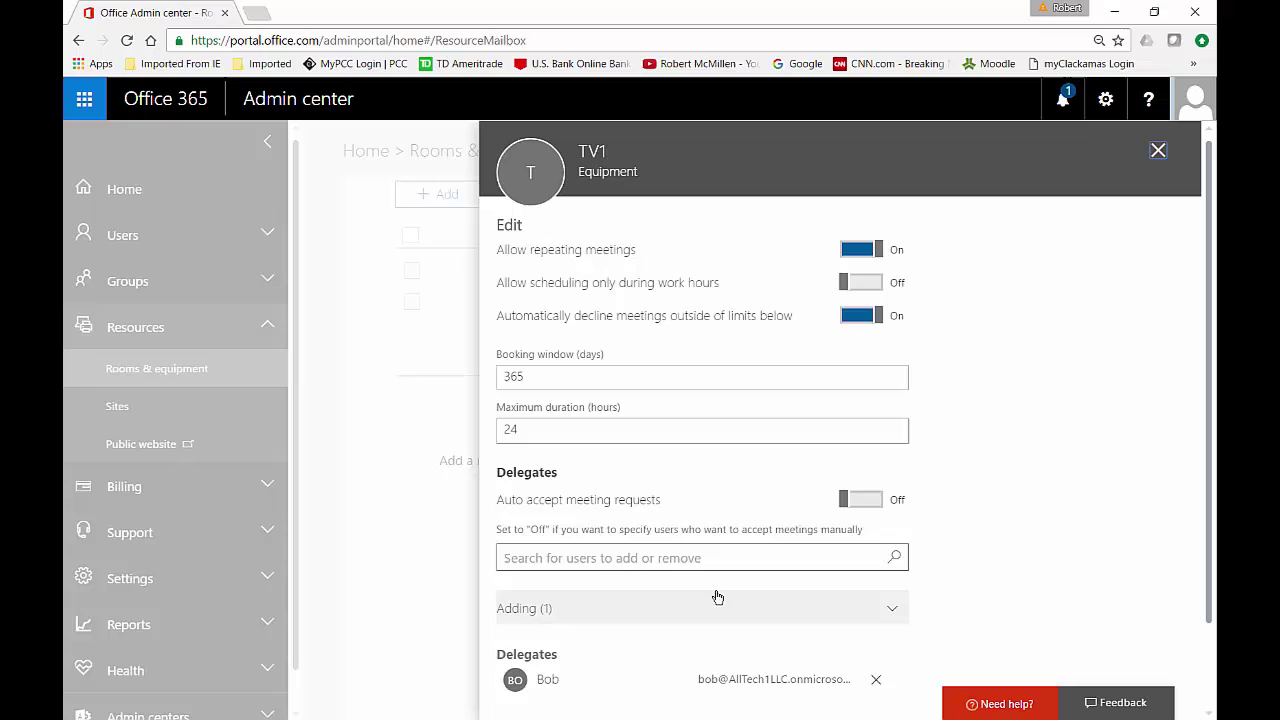
pyautogui.scroll(-1, 838, 608)
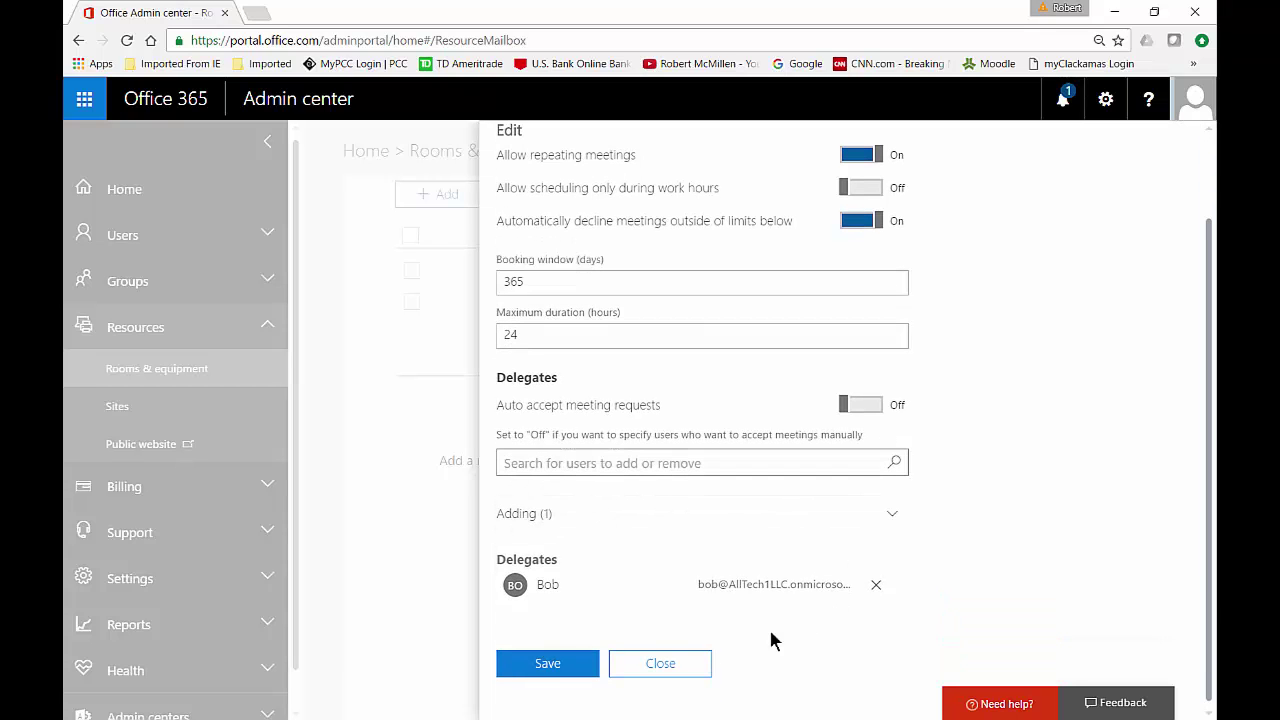
pyautogui.click(545, 666)
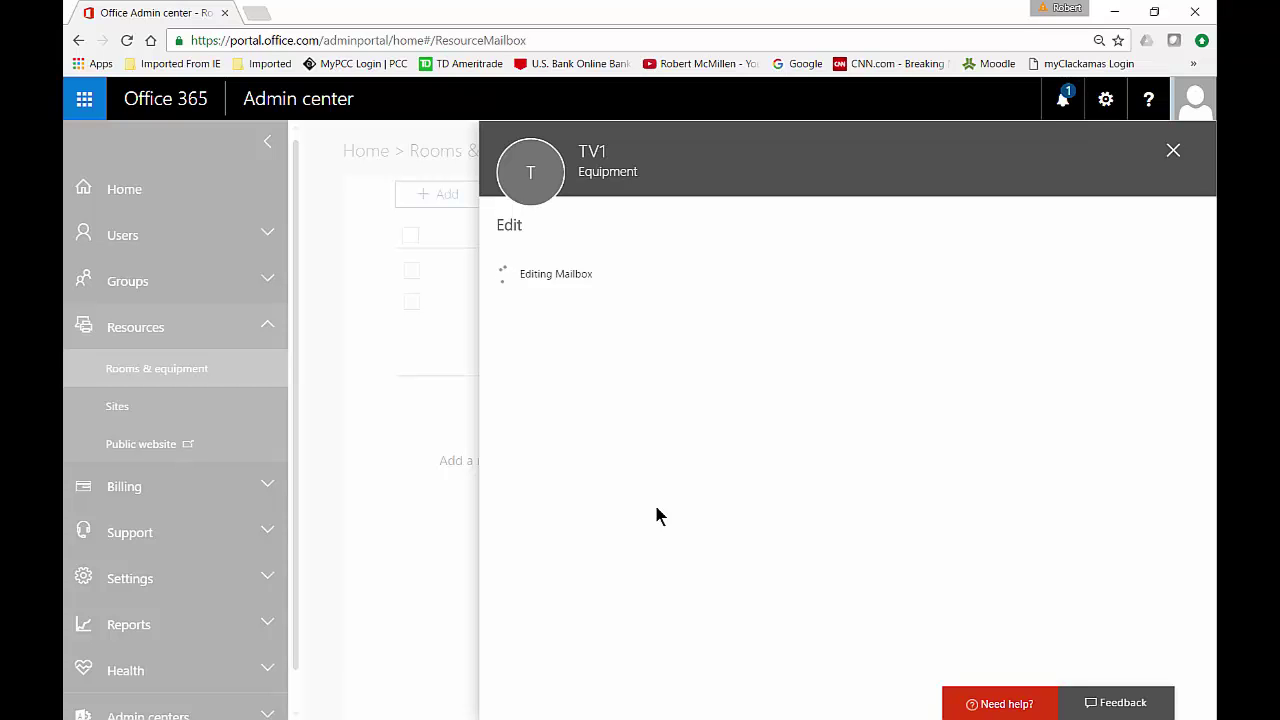
pyautogui.click(562, 316)
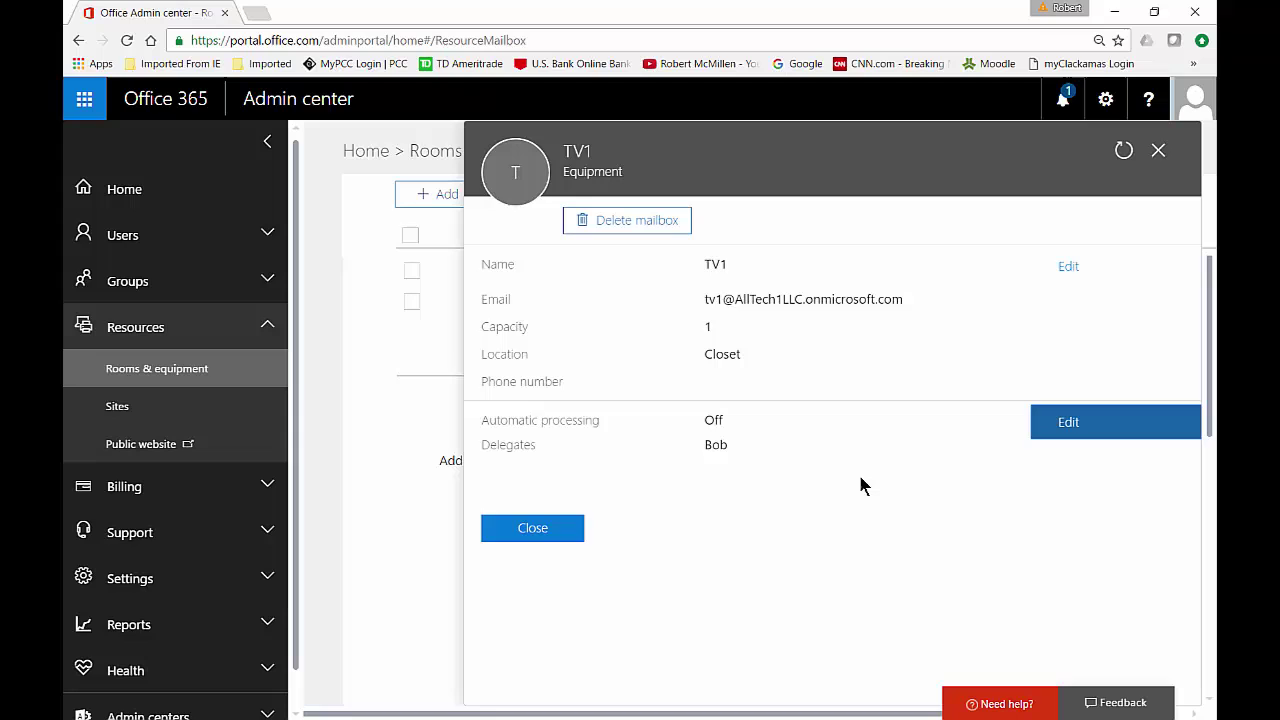